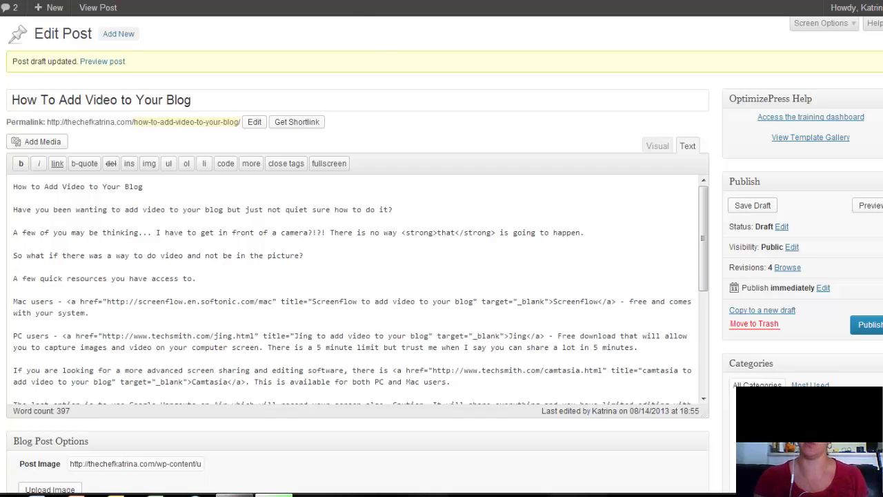
# Step: Browse the TechSmith Jing page's capture, recording and sharing feature sections
pyautogui.hotkey('alt', 'Tab')
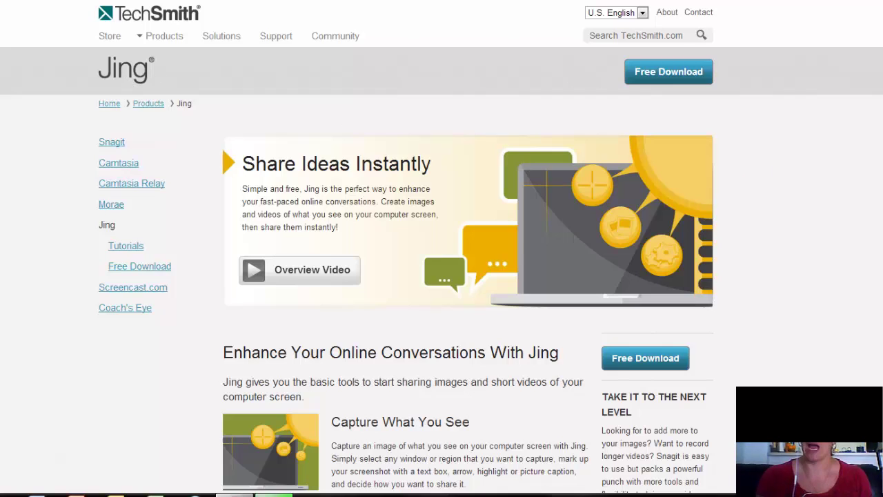
pyautogui.scroll(-3, 263, 370)
pyautogui.scroll(-1, 441, 248)
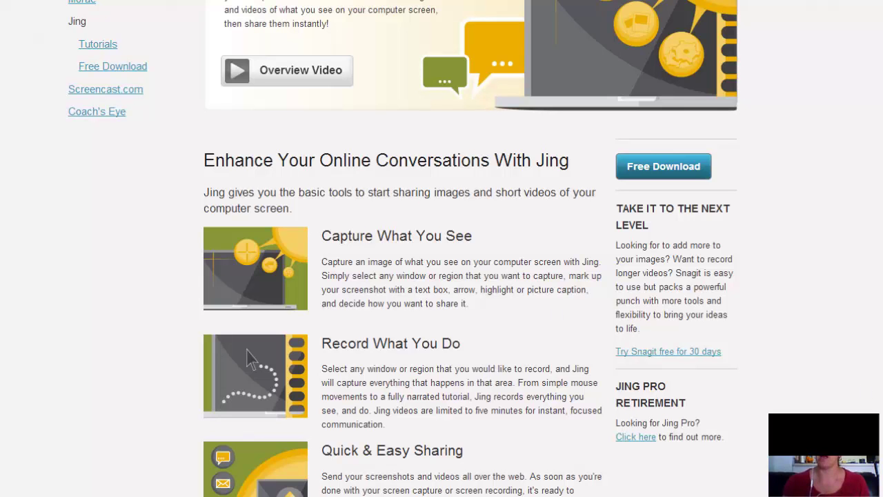
pyautogui.scroll(-1, 403, 248)
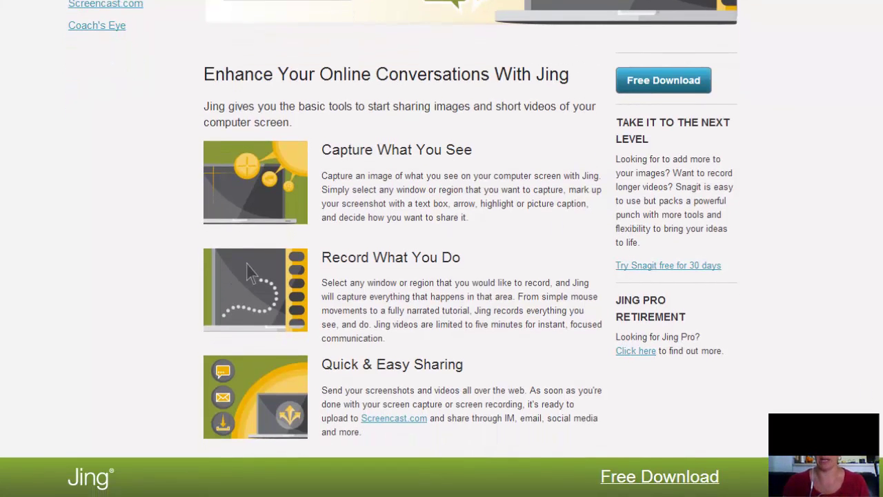
pyautogui.scroll(3, 387, 248)
pyautogui.scroll(1, 248, 481)
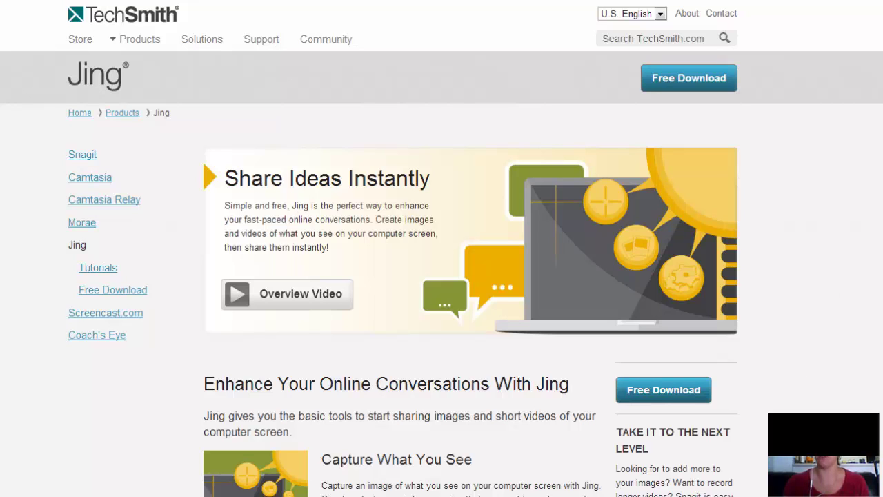
pyautogui.scroll(-1, 441, 248)
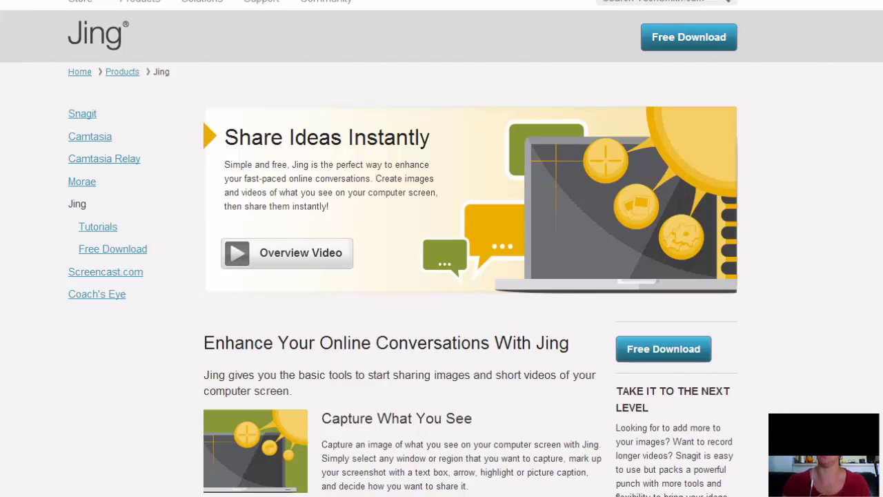
pyautogui.scroll(1, 442, 249)
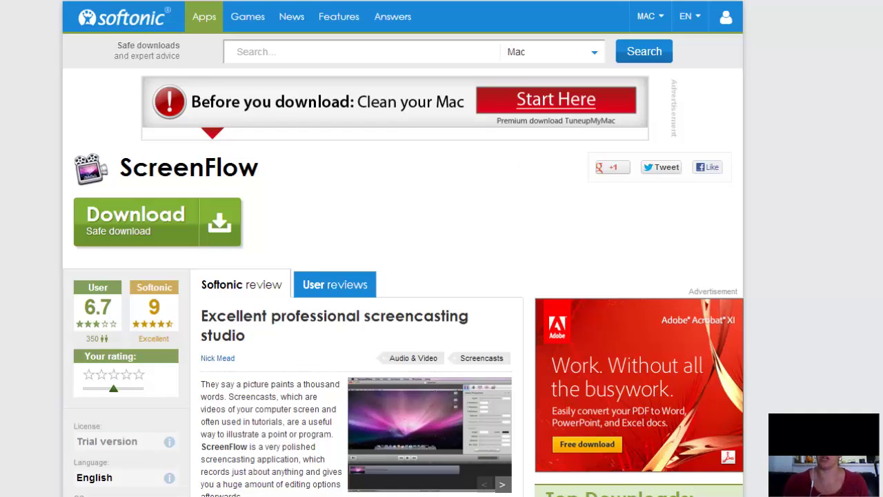
# Step: Look through the Softonic ScreenFlow listing down to Top Downloads and back up
pyautogui.scroll(-3, 403, 249)
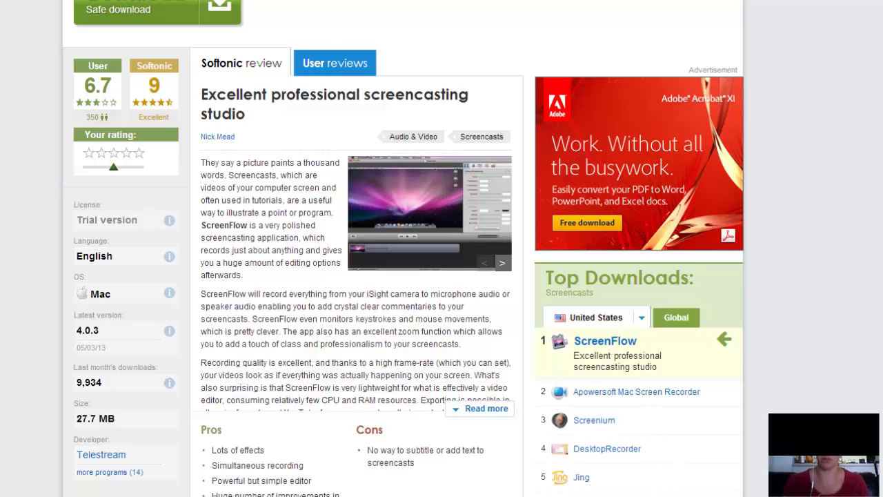
pyautogui.scroll(3, 403, 249)
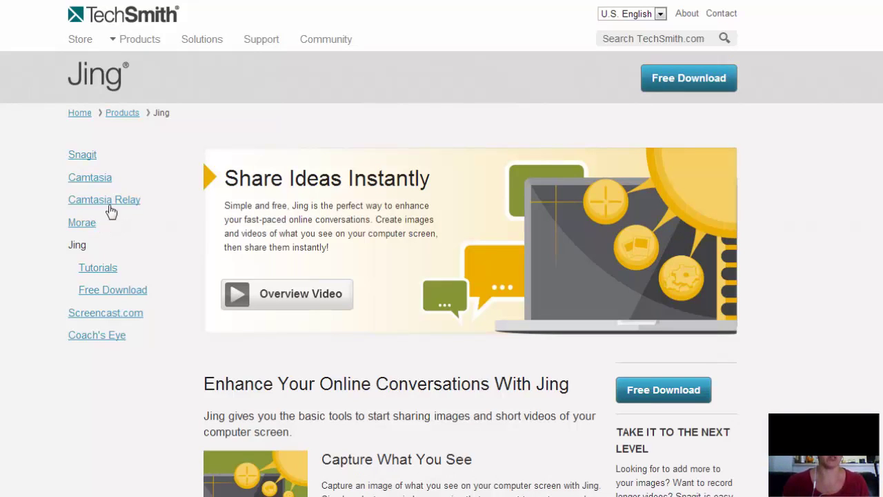
# Step: Go to the Camtasia product page from the Jing page's left sidebar
pyautogui.click(98, 181)
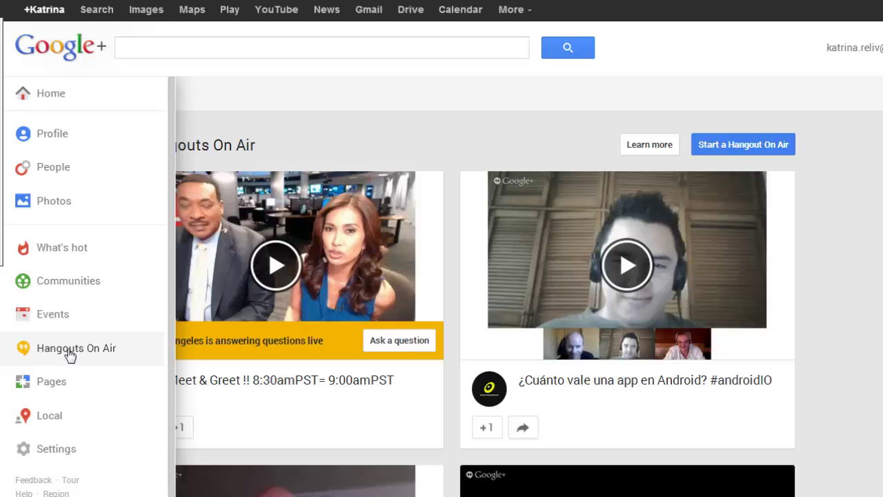
# Step: Go to Hangouts On Air from the Google+ navigation menu
pyautogui.click(69, 354)
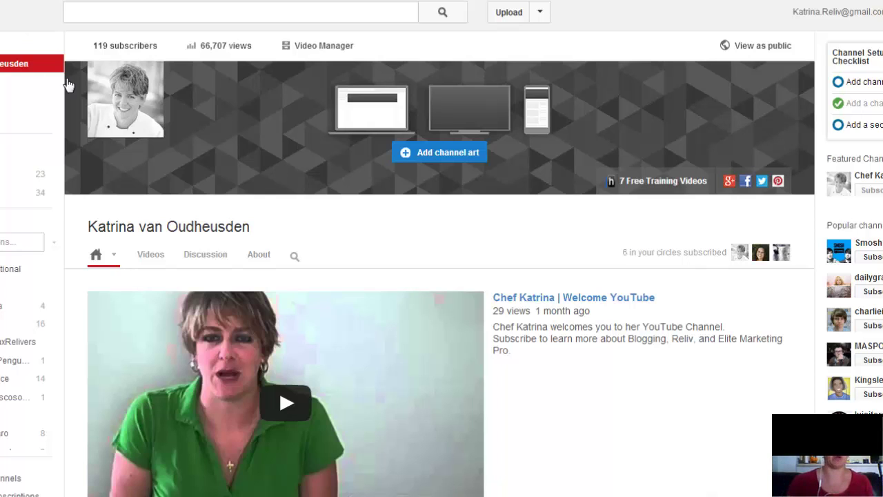
# Step: Show the YouTube channel's Videos list to find the Blogging Secret for Writing Content video
pyautogui.moveTo(616, 300)
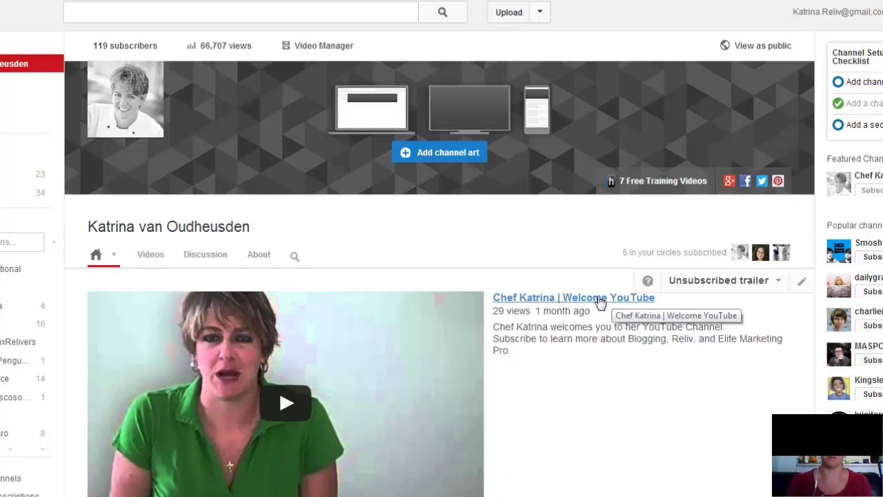
pyautogui.click(158, 257)
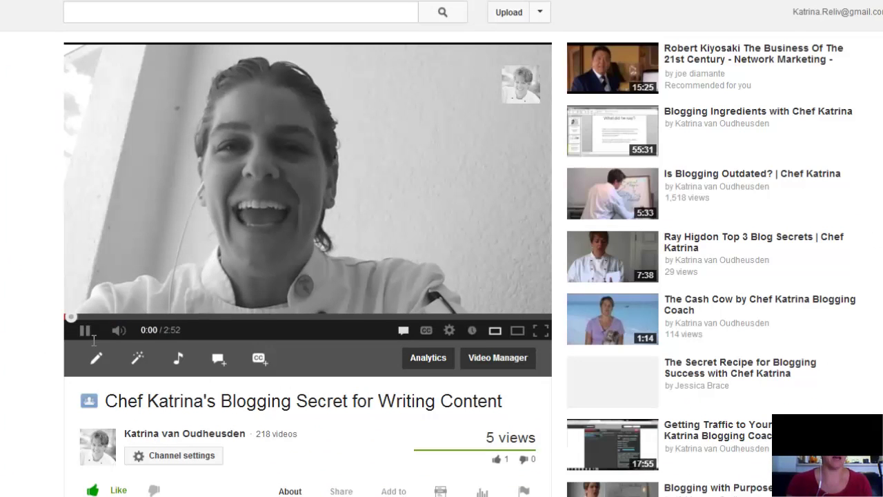
# Step: Pause the Blogging Secret for Writing Content video
pyautogui.click(85, 330)
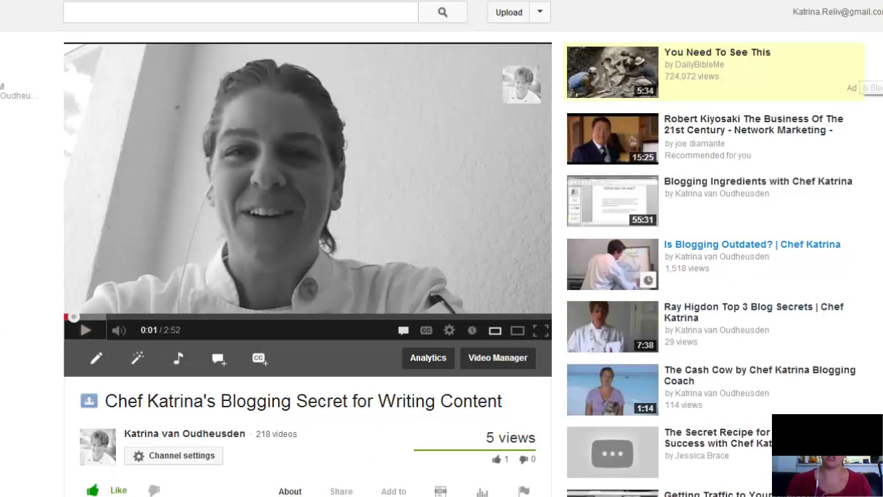
pyautogui.scroll(-2, 648, 290)
pyautogui.scroll(-3, 516, 254)
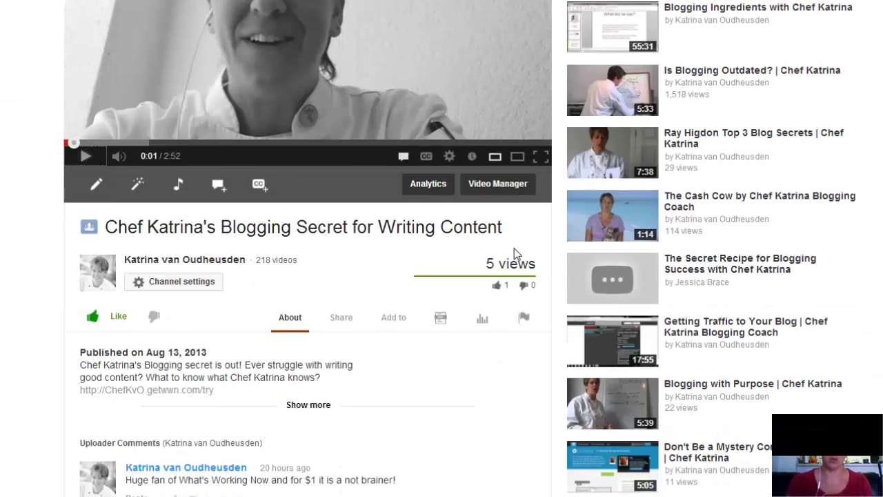
# Step: Bring up the video's iframe embed code at 640 × 360 and select it
pyautogui.click(343, 321)
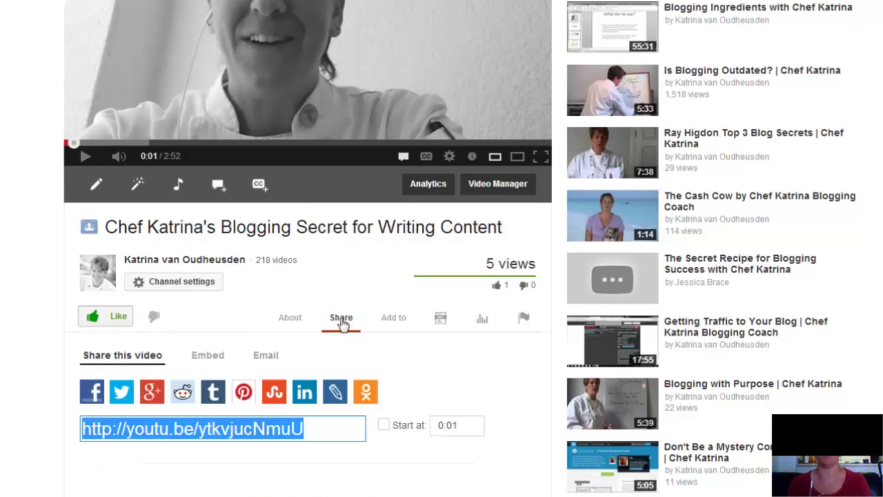
pyautogui.click(207, 358)
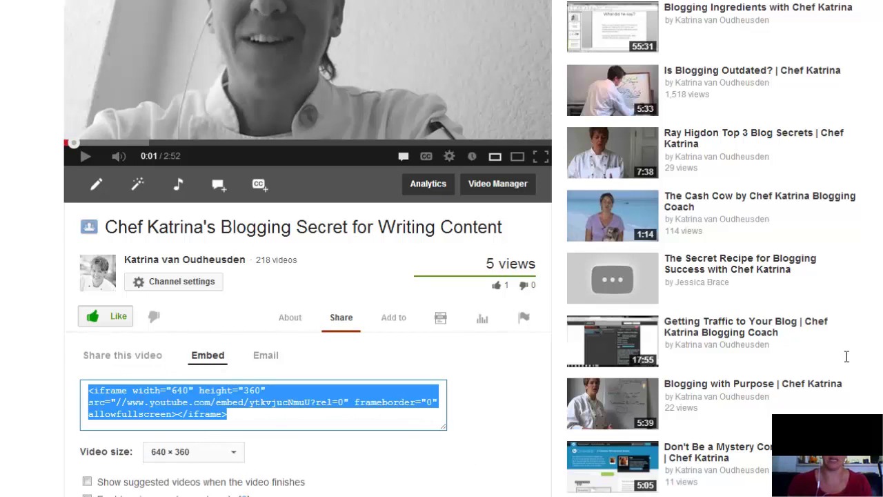
pyautogui.scroll(-2, 308, 276)
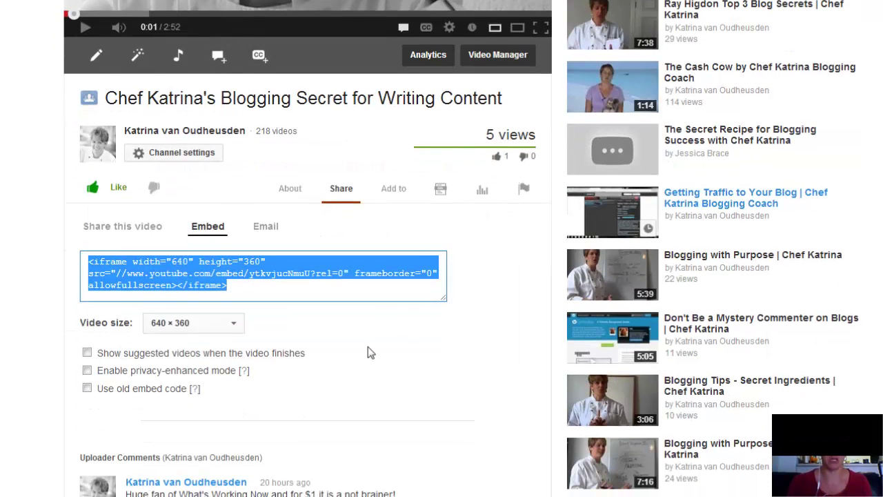
pyautogui.click(235, 325)
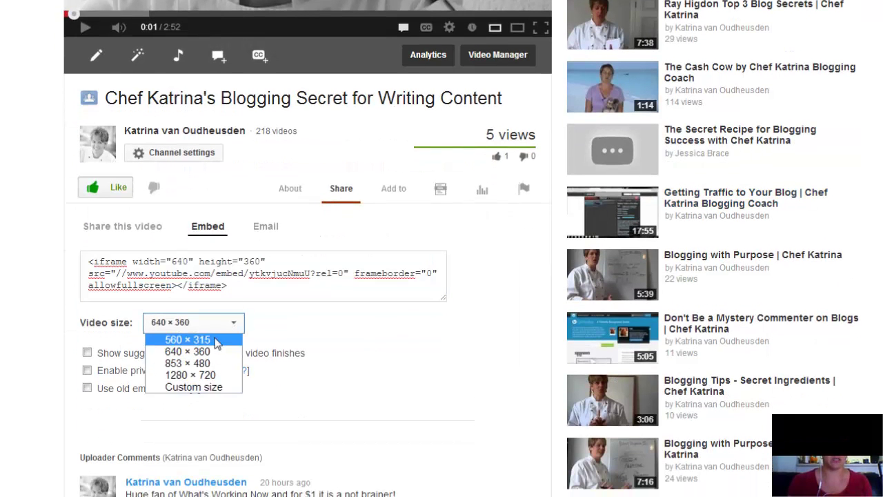
pyautogui.click(210, 353)
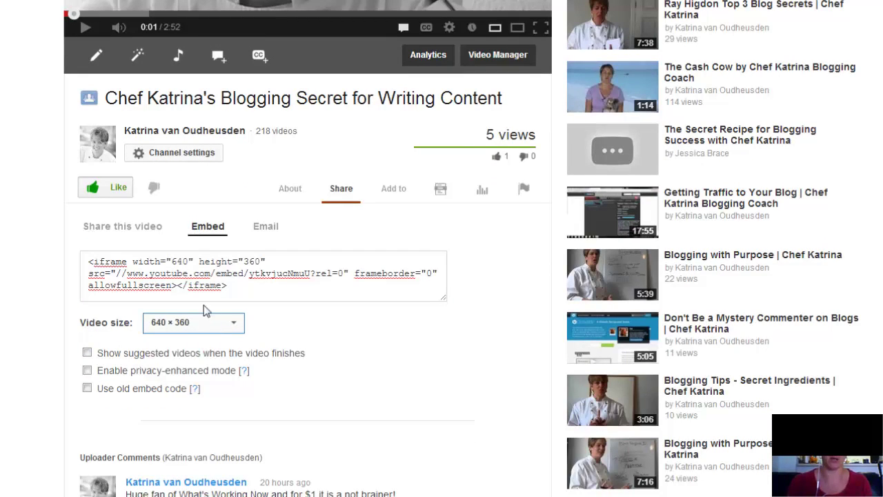
pyautogui.moveTo(238, 287); pyautogui.dragTo(78, 257)
pyautogui.hotkey('ctrl', 'c')
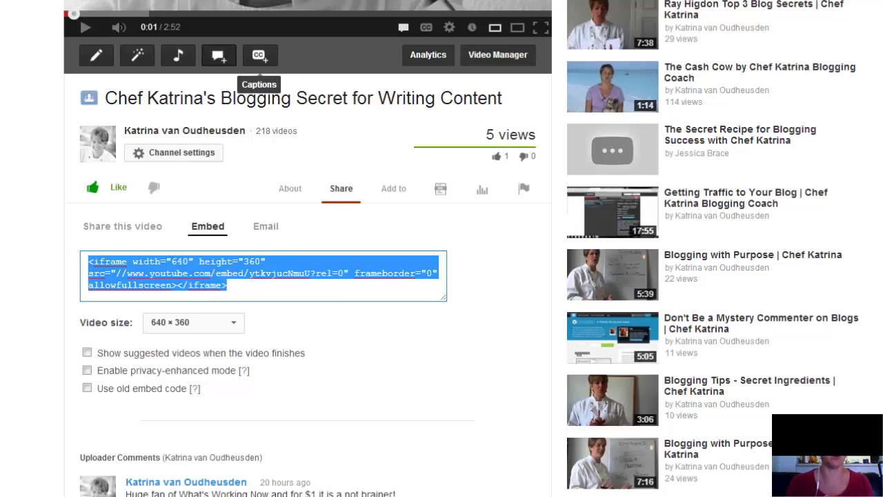
# Step: Paste the YouTube iframe embed code on a new line after the last paragraph and save the draft
pyautogui.hotkey('ctrl', 'Tab')
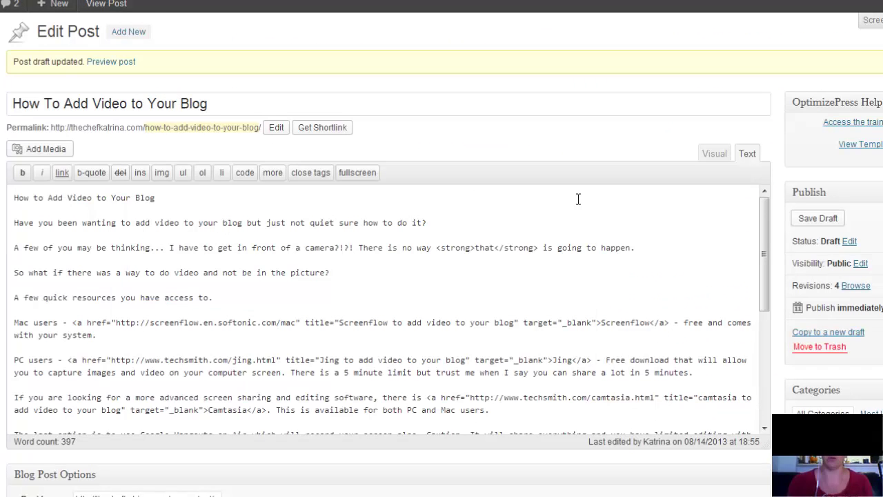
pyautogui.moveTo(764, 236); pyautogui.dragTo(766, 423)
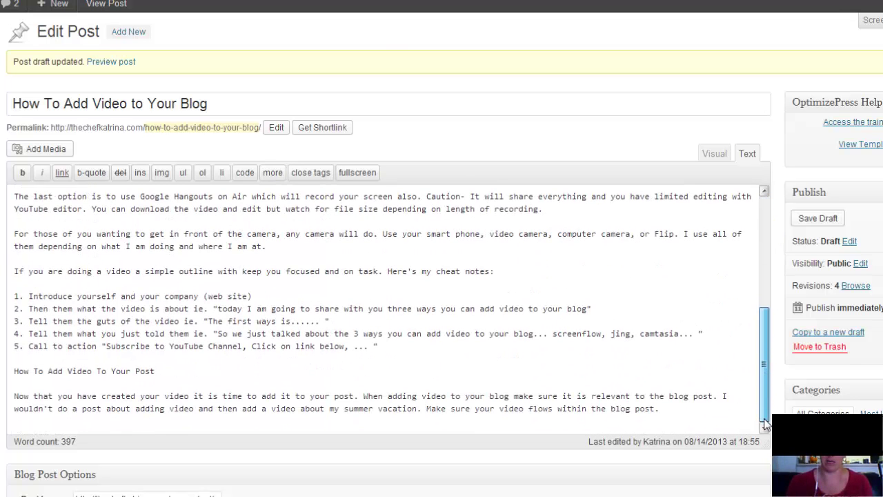
pyautogui.click(689, 414)
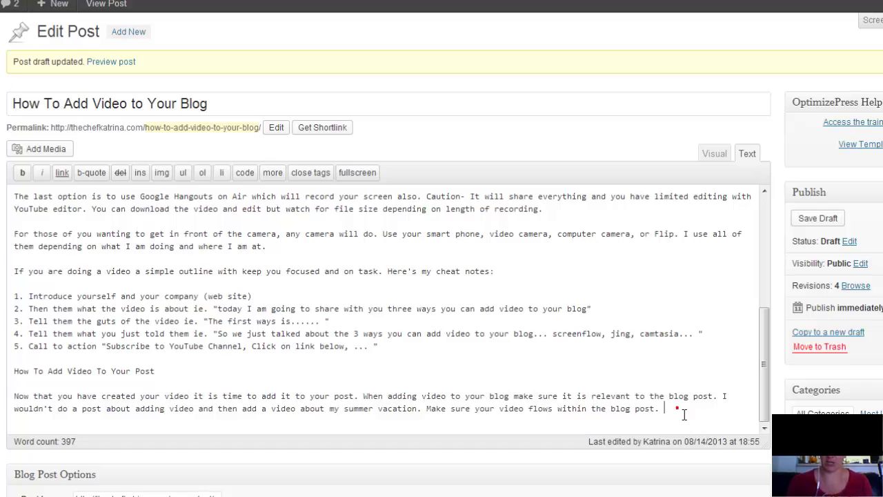
pyautogui.click(684, 414)
pyautogui.press('Return')
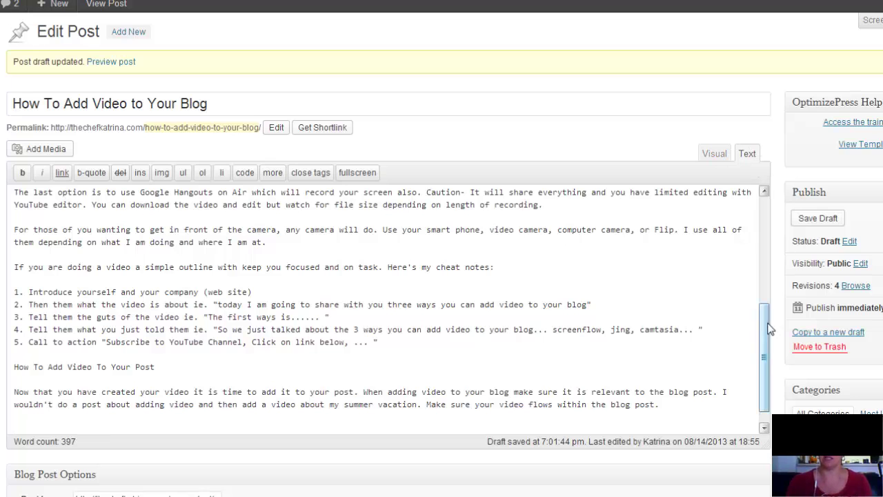
pyautogui.moveTo(764, 321); pyautogui.dragTo(765, 407)
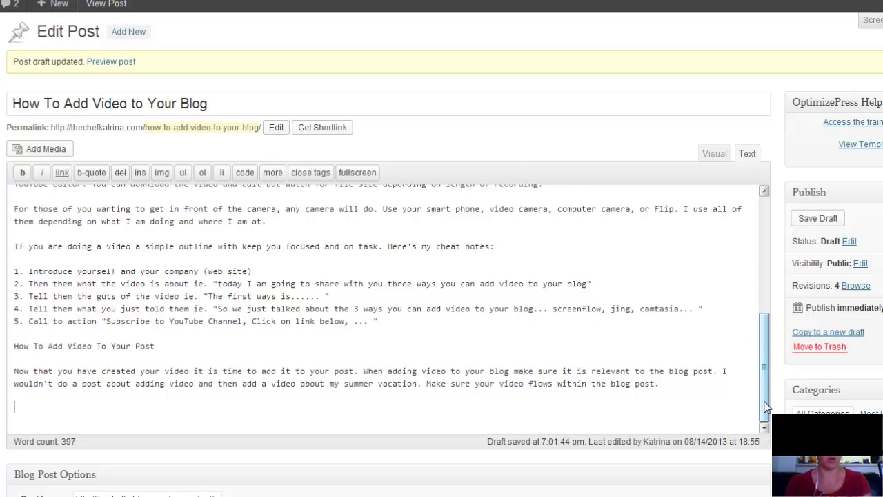
pyautogui.hotkey('ctrl', 'v')
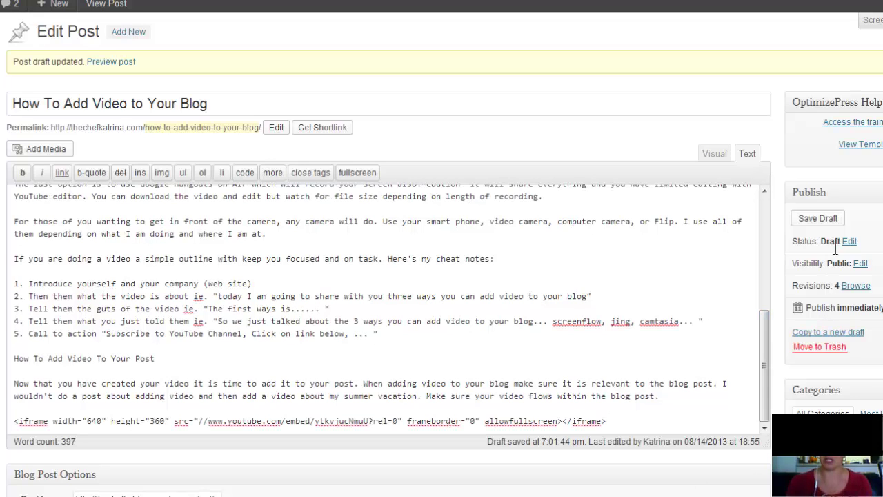
pyautogui.click(814, 221)
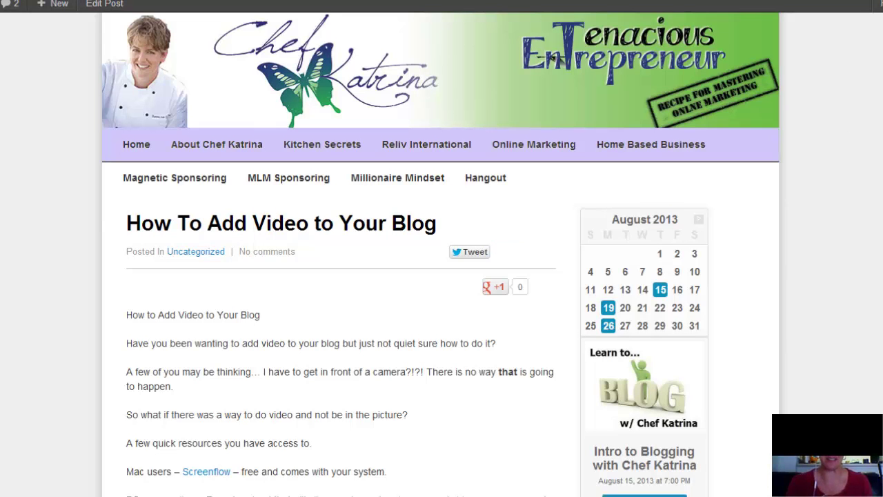
pyautogui.scroll(-3, 554, 61)
pyautogui.scroll(-6, 345, 276)
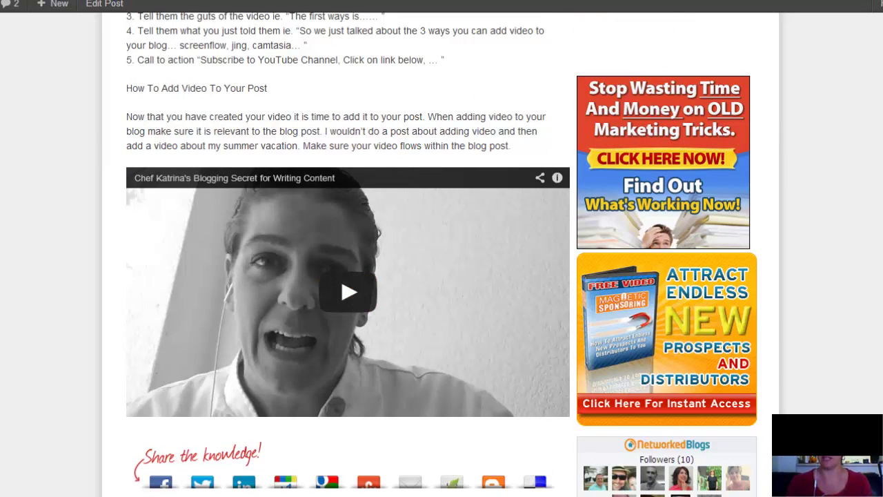
pyautogui.scroll(10, 441, 276)
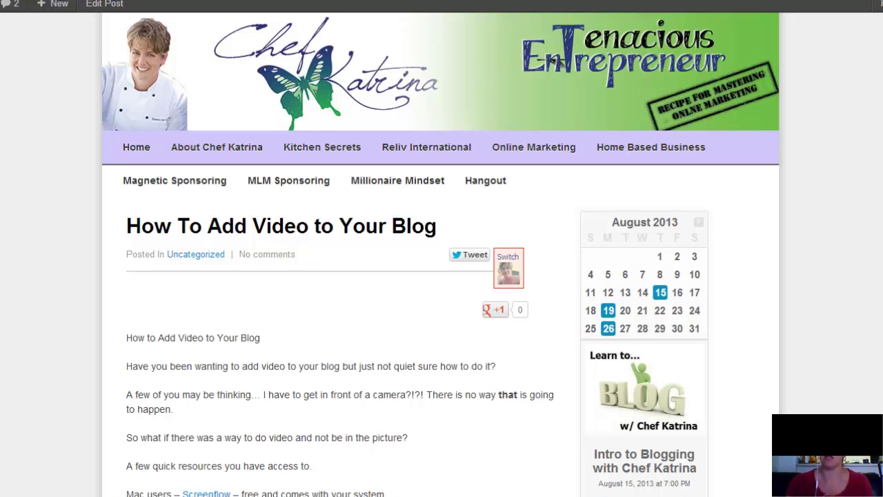
pyautogui.scroll(-12, 440, 254)
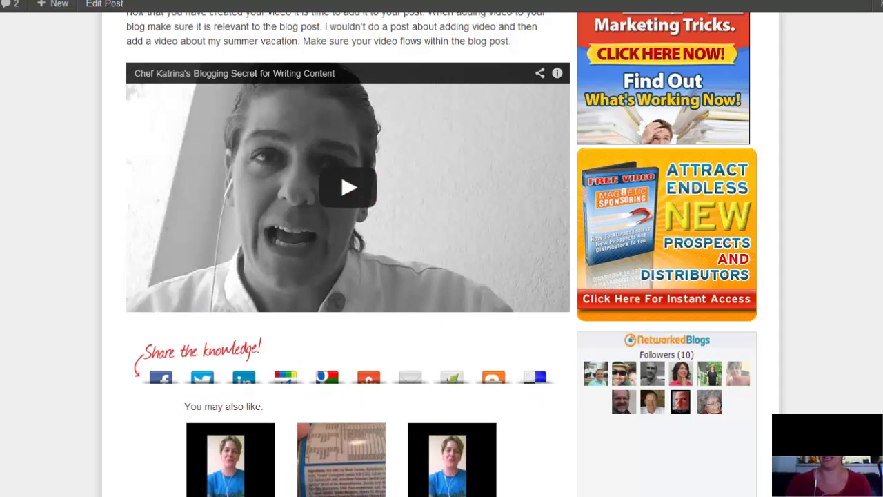
pyautogui.scroll(4, 442, 254)
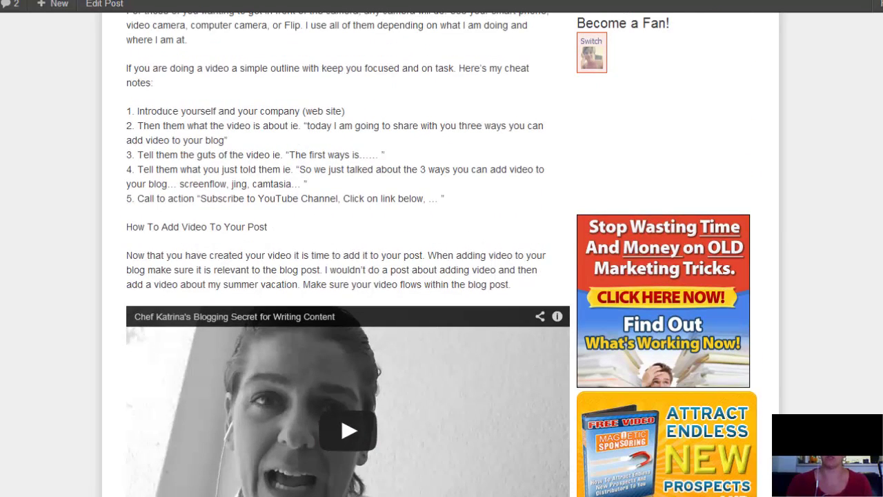